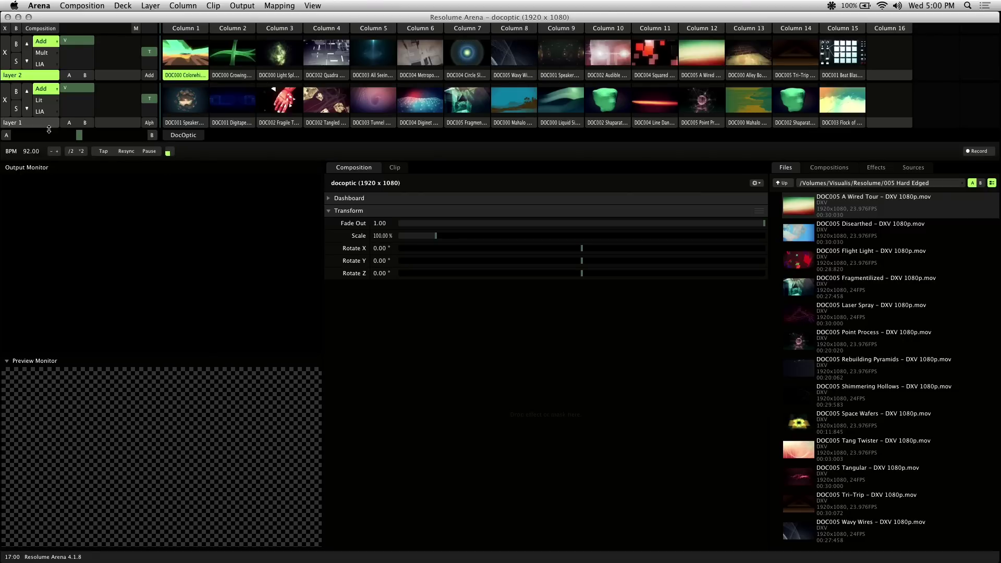
- Edit the tempo field and nudge the BPM up by one, then back down
{"action": "double_click", "coordinate": [32, 151]}
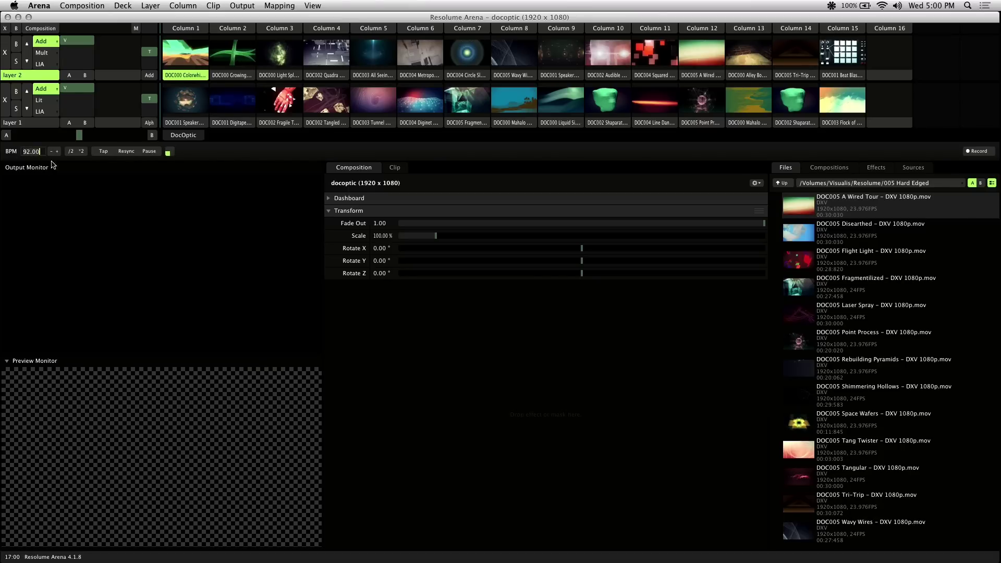
{"action": "left_click", "coordinate": [58, 151]}
{"action": "left_click", "coordinate": [51, 152]}
- Tap out a tempo, then enter exactly 79 BPM and resync the beat
{"action": "left_click", "coordinate": [107, 152]}
{"action": "left_click_drag", "start_coordinate": [30, 154], "coordinate": [71, 170]}
{"action": "type", "text": "79"}
{"action": "key", "text": "Return"}
{"action": "left_click", "coordinate": [126, 152]}
- Launch the Fragmentilized clip on layer 1, playing forward in BPM Sync at 32 beats
{"action": "left_click", "coordinate": [471, 103]}
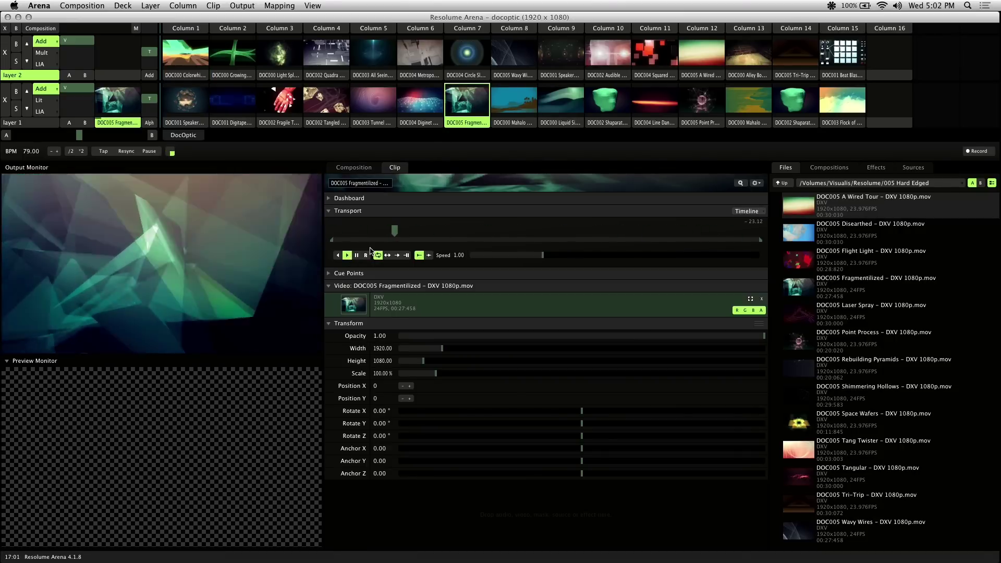
{"action": "left_click", "coordinate": [347, 255]}
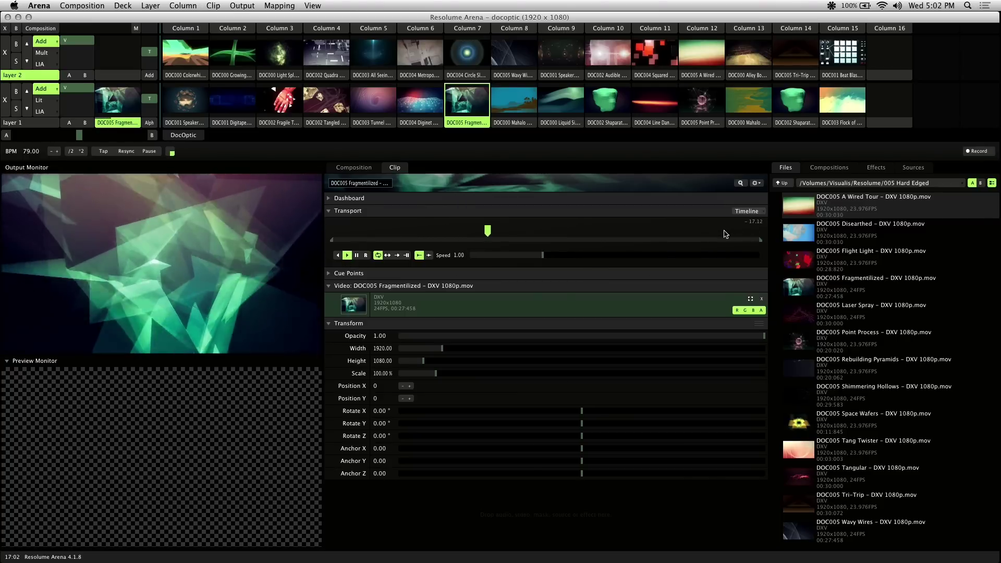
{"action": "left_click", "coordinate": [743, 211]}
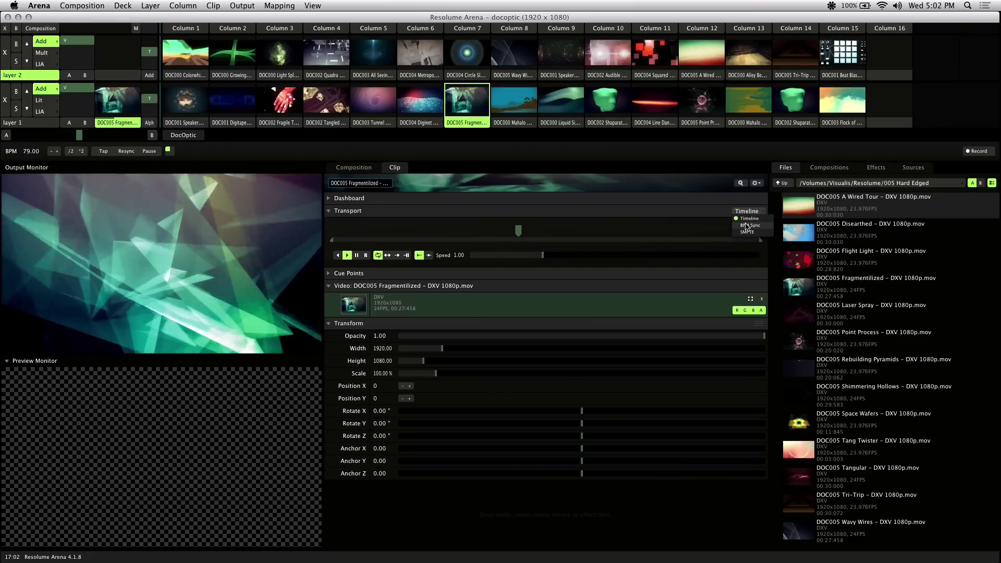
{"action": "left_click", "coordinate": [746, 224]}
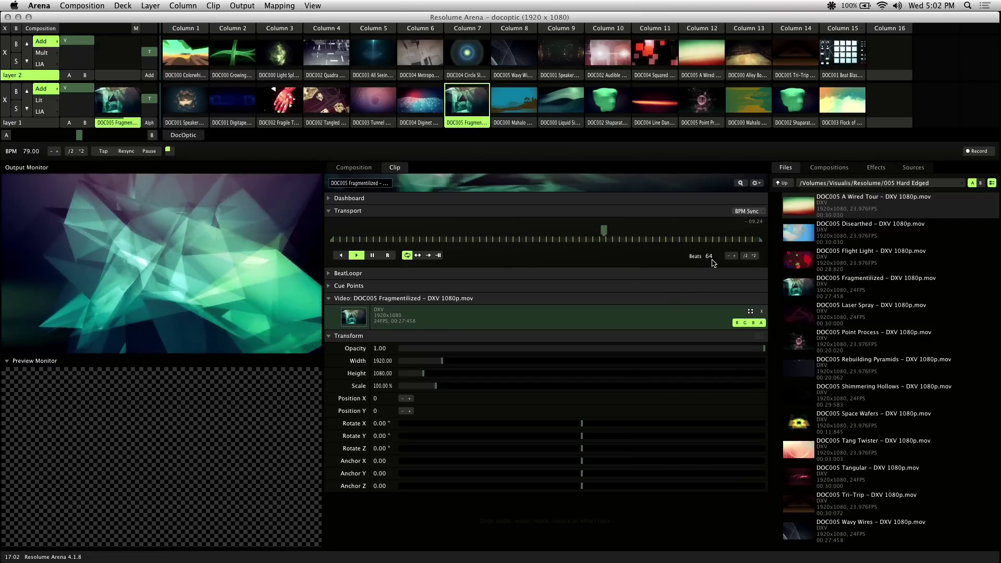
{"action": "left_click", "coordinate": [746, 256]}
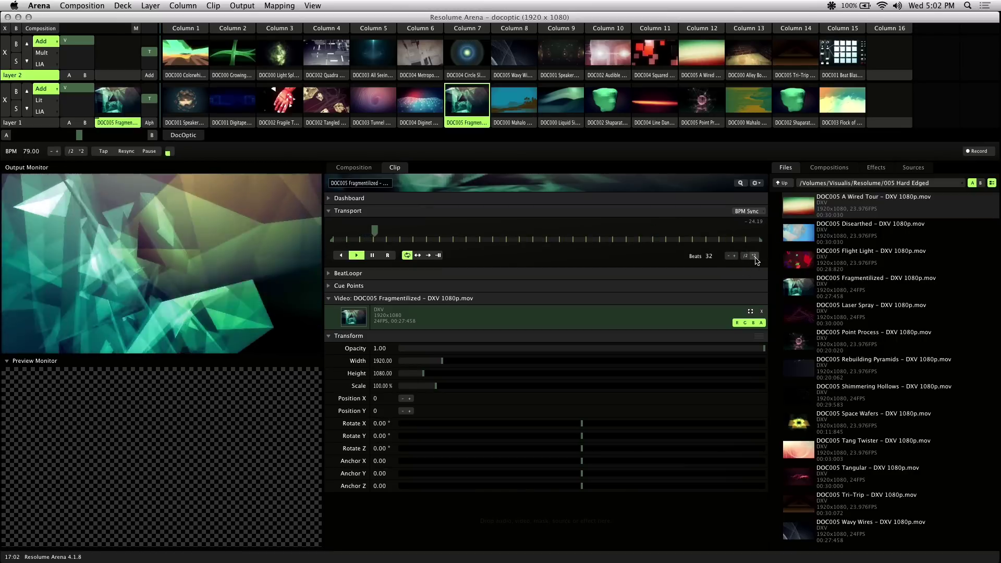
- Switch the clip's transport back to Timeline, then reopen the playback mode list
{"action": "left_click", "coordinate": [746, 211]}
{"action": "left_click", "coordinate": [737, 219]}
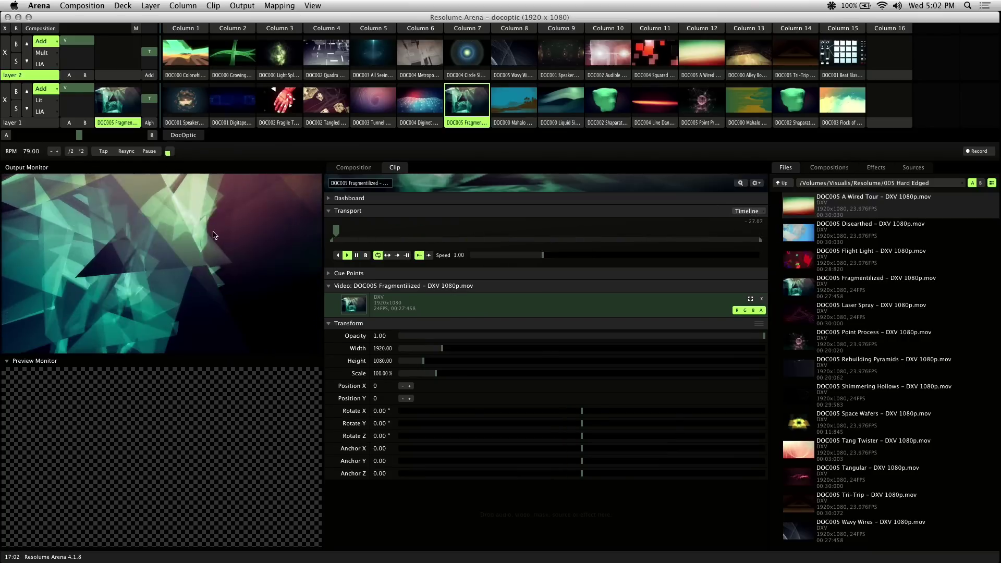
{"action": "left_click", "coordinate": [746, 211]}
- Return the Fragmentilized clip to BPM Sync and turn on random playback
{"action": "left_click", "coordinate": [749, 225]}
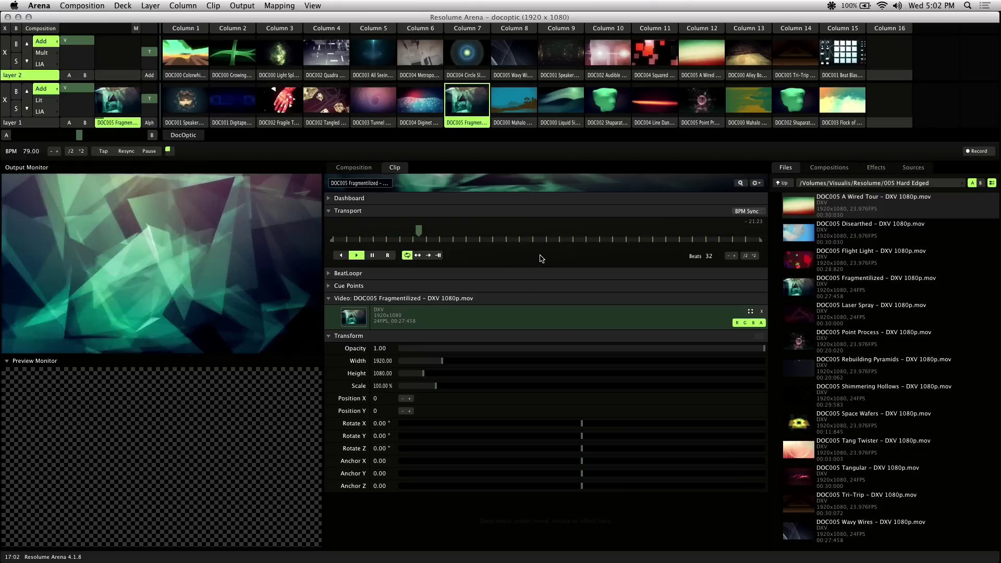
{"action": "left_click", "coordinate": [393, 256]}
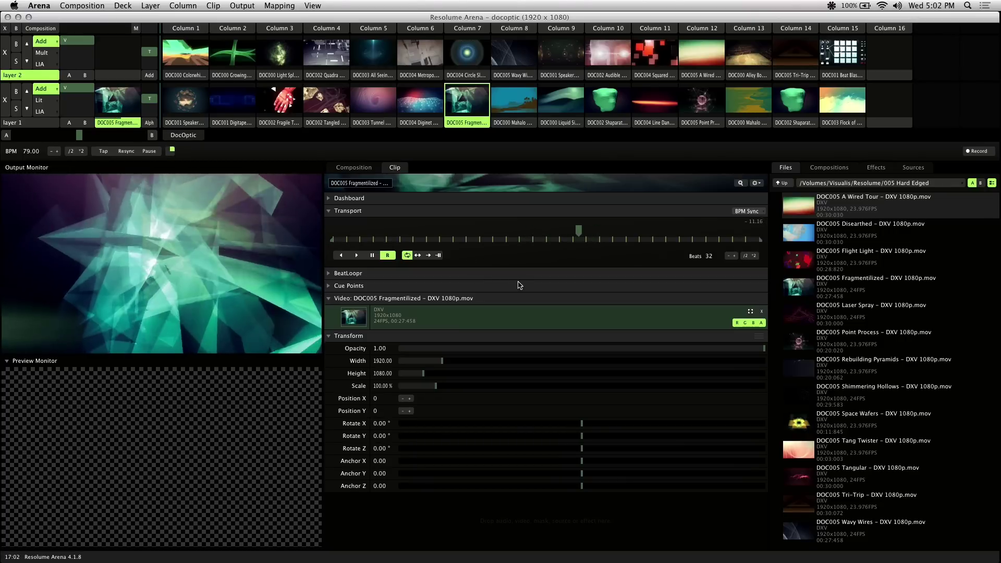
- Launch All Seeing Eye on layer 2, clear layer 1, and BPM Sync it at 16 beats
{"action": "left_click", "coordinate": [374, 54]}
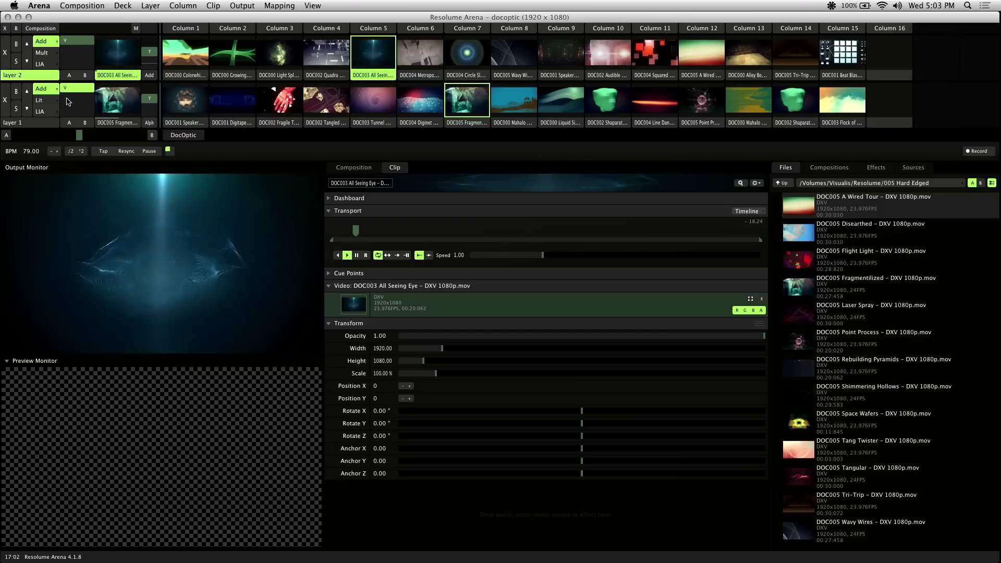
{"action": "left_click", "coordinate": [5, 100]}
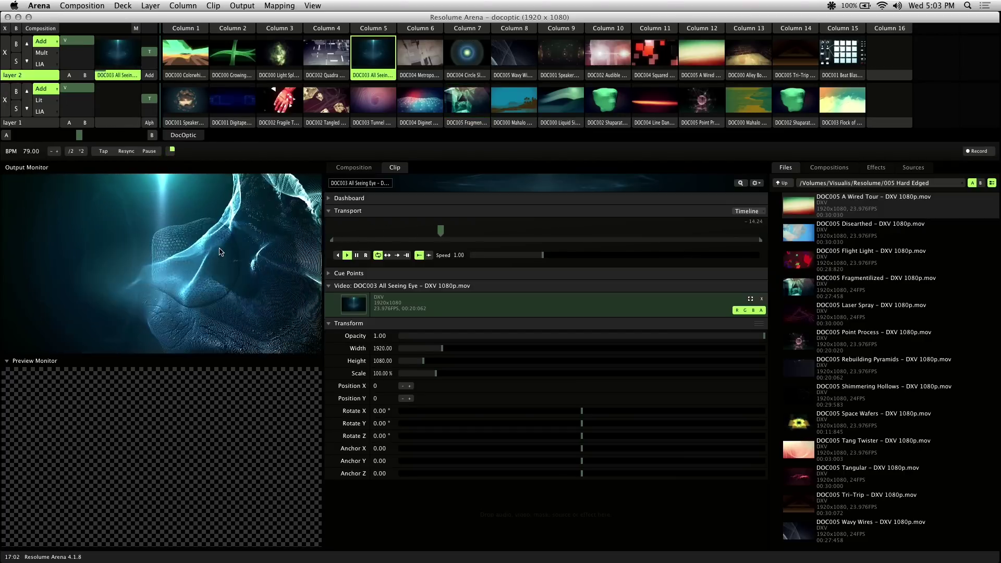
{"action": "left_click", "coordinate": [748, 212]}
{"action": "left_click", "coordinate": [748, 228]}
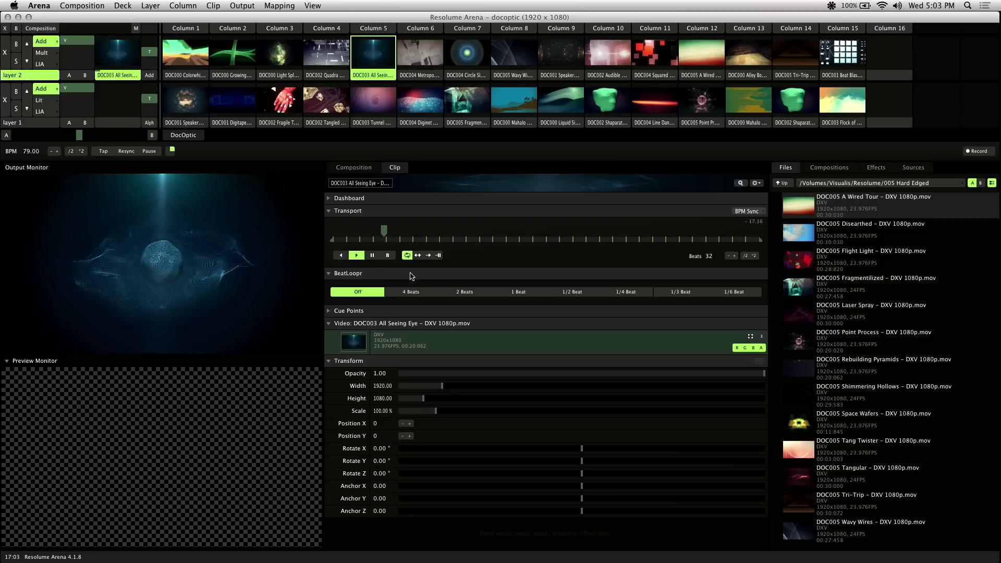
{"action": "left_click", "coordinate": [745, 257]}
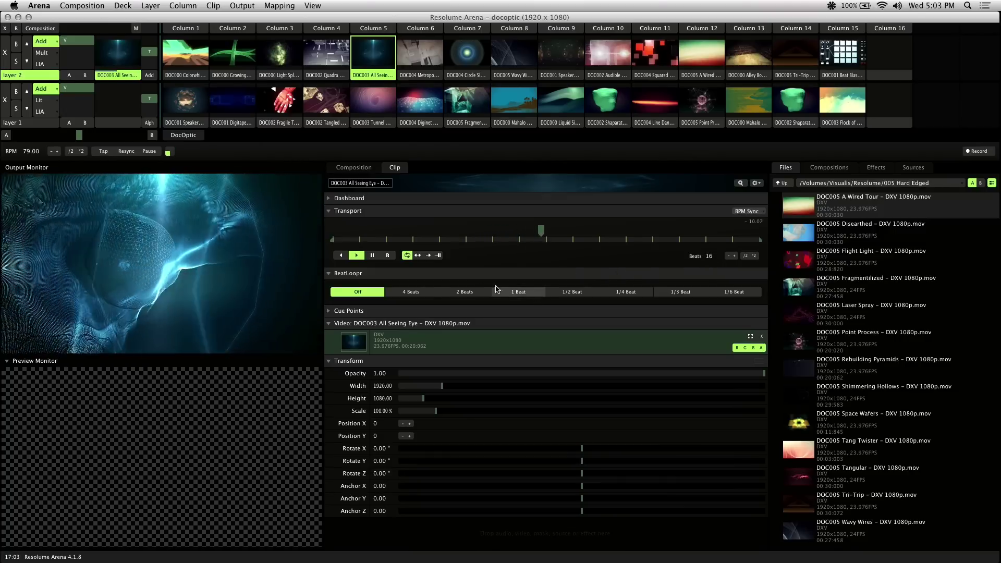
- Try reverse and bounce playback, leaving the clip playing in reverse
{"action": "left_click", "coordinate": [340, 255]}
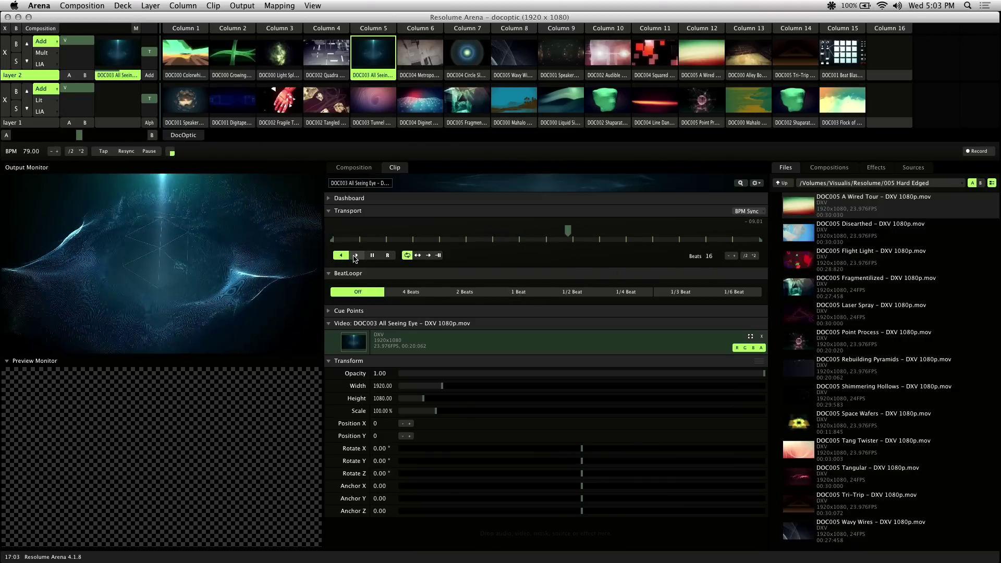
{"action": "left_click", "coordinate": [387, 255]}
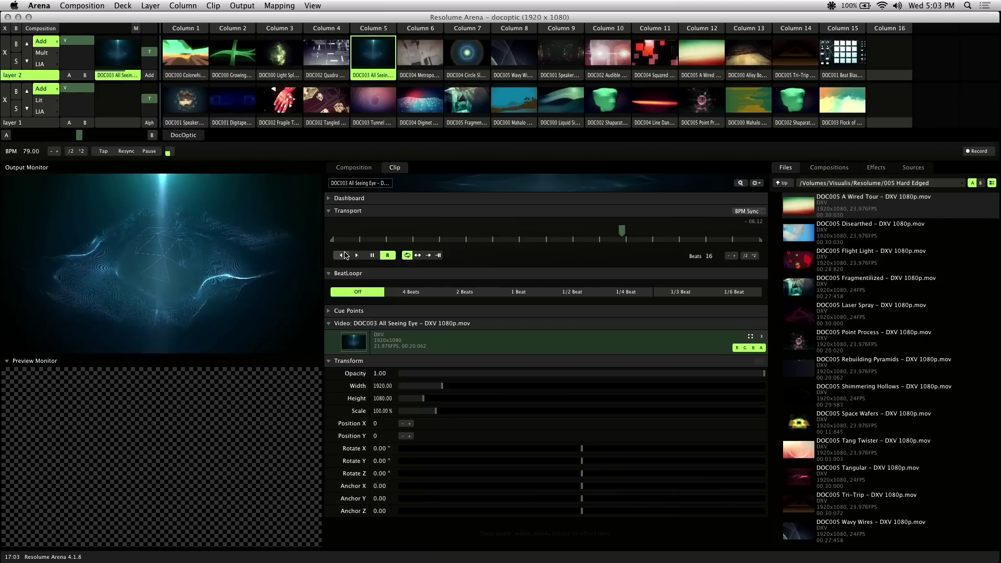
{"action": "left_click", "coordinate": [343, 254]}
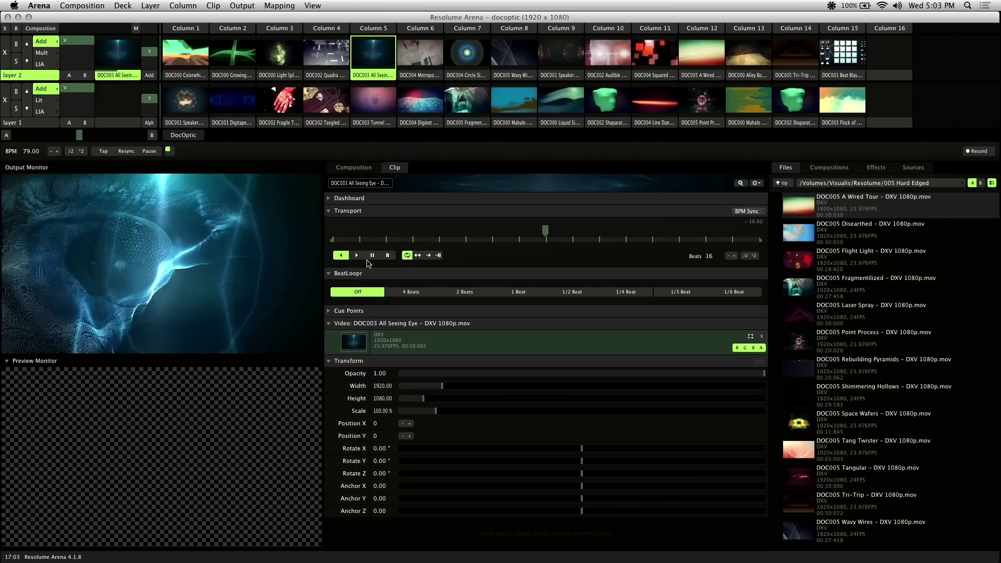
- Set BeatLoopr to a 1 Beat loop, then tighten it to 1/4 Beat
{"action": "left_click", "coordinate": [525, 294]}
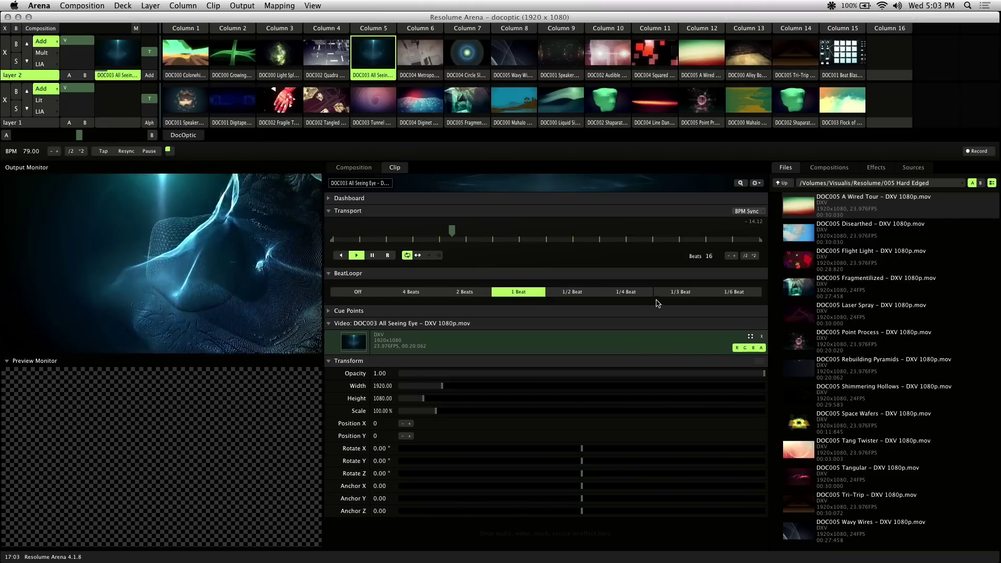
{"action": "left_click", "coordinate": [647, 295]}
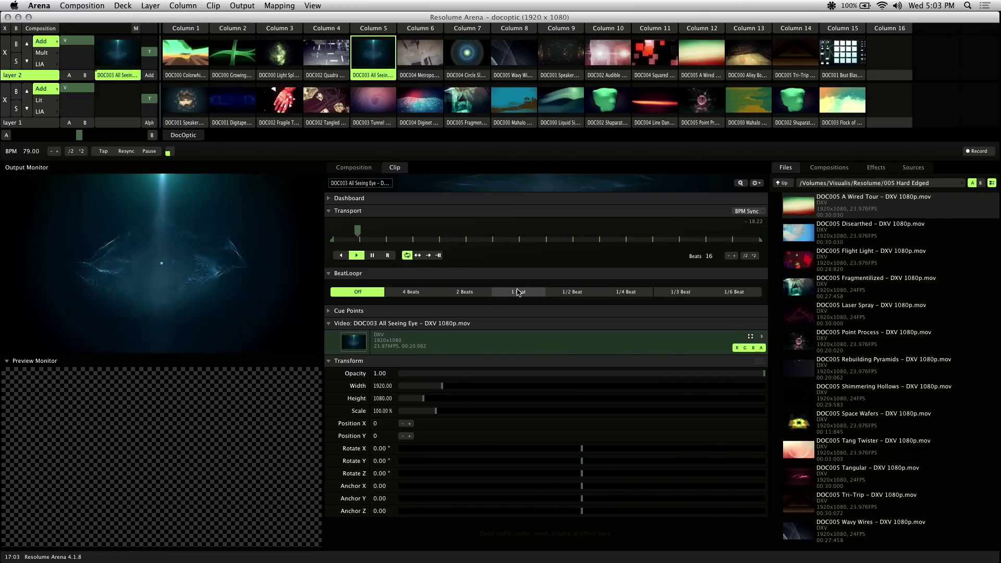
- Launch DOC004 Squared Dancing on layer 2 and add LoRez to its video effects
{"action": "left_click", "coordinate": [651, 60]}
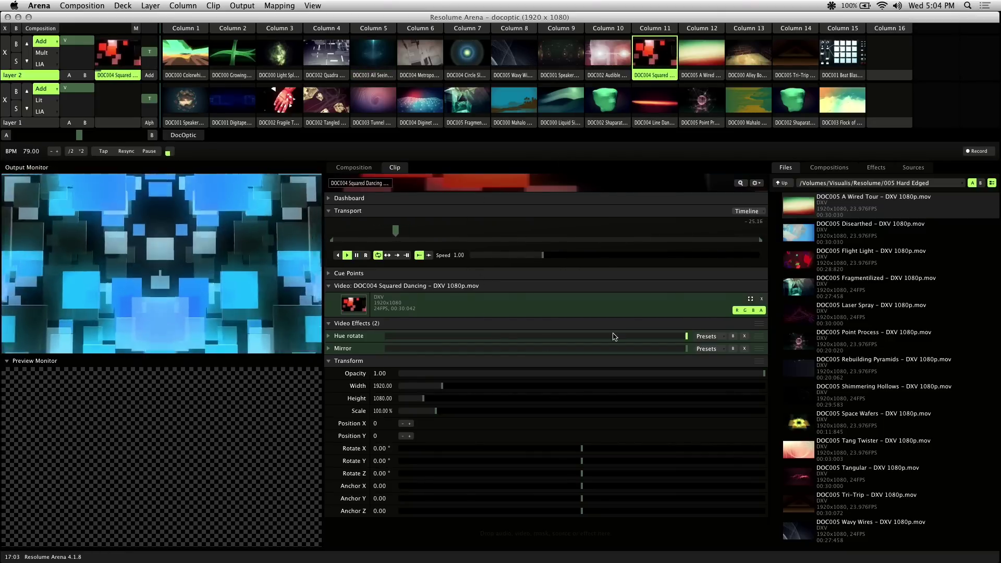
{"action": "left_click", "coordinate": [881, 168]}
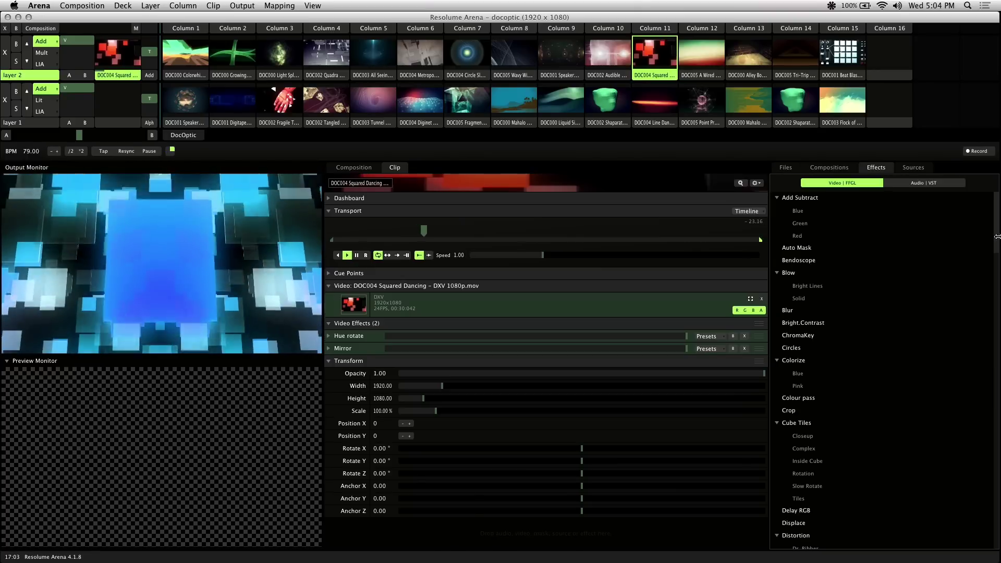
{"action": "left_click_drag", "start_coordinate": [997, 236], "coordinate": [998, 365]}
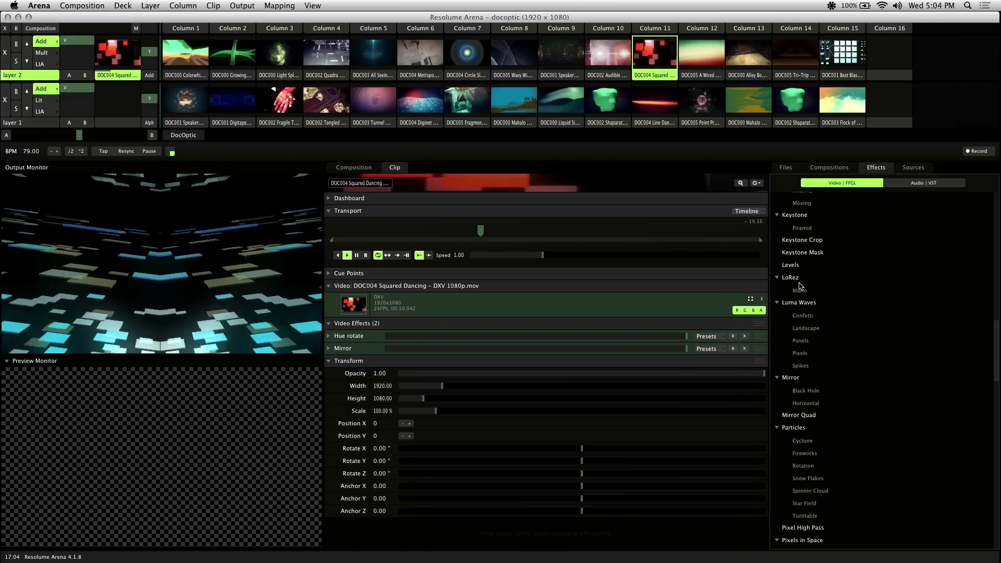
{"action": "left_click_drag", "start_coordinate": [799, 282], "coordinate": [576, 357]}
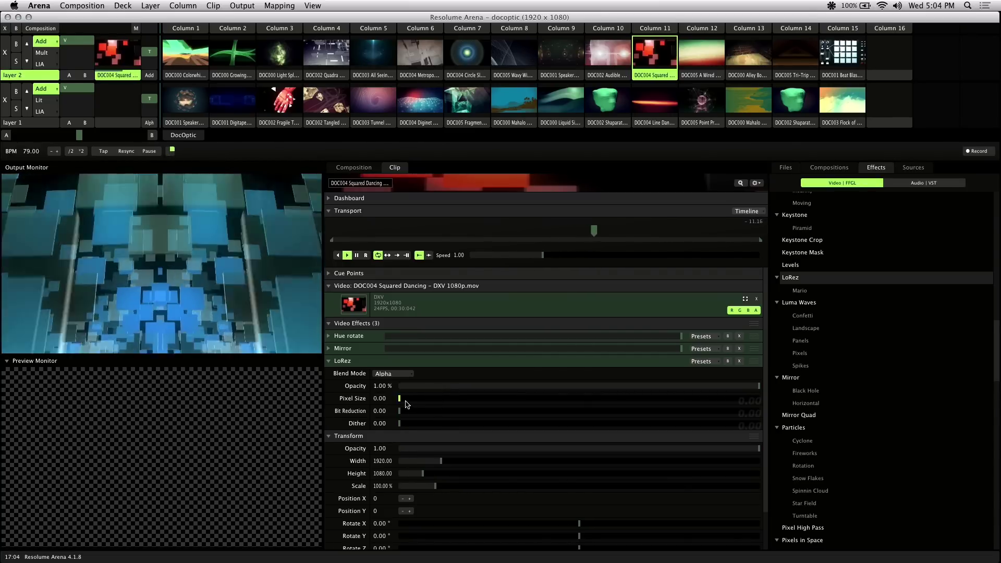
- Set LoRez Pixel Size to about 0.46 and make it animate with BPM Sync
{"action": "left_click_drag", "start_coordinate": [438, 403], "coordinate": [752, 402]}
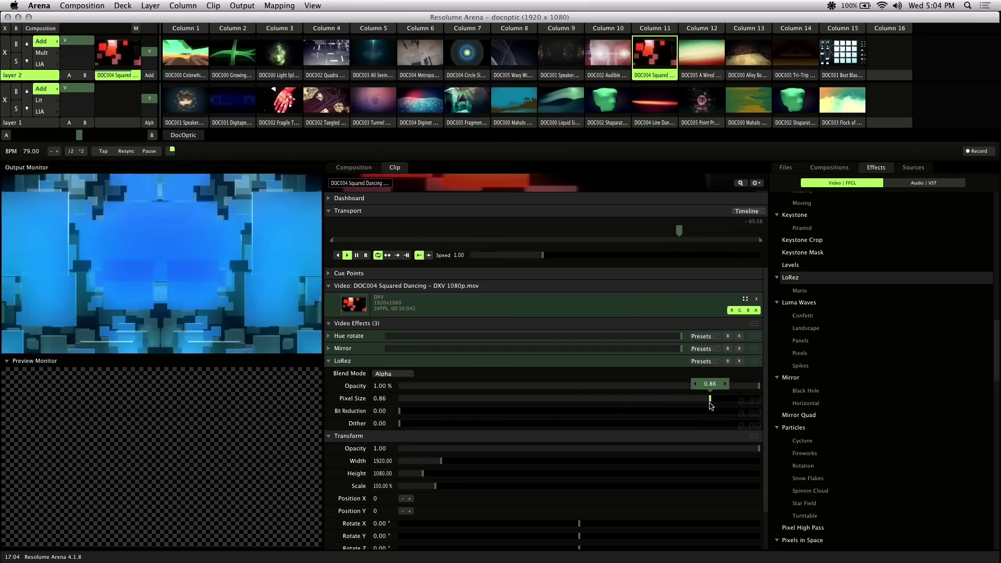
{"action": "left_click_drag", "start_coordinate": [699, 407], "coordinate": [566, 404]}
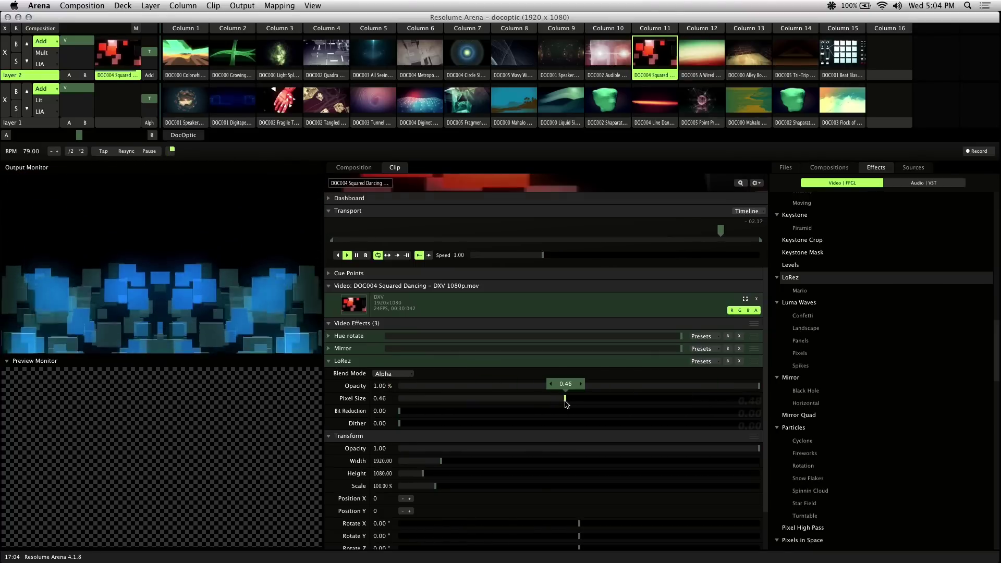
{"action": "left_click", "coordinate": [329, 399]}
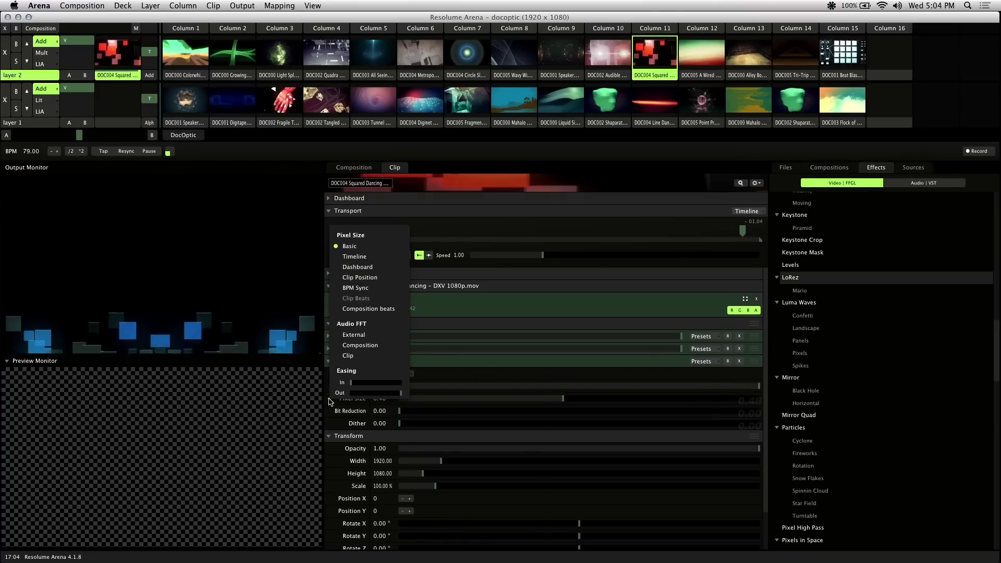
{"action": "left_click", "coordinate": [377, 290]}
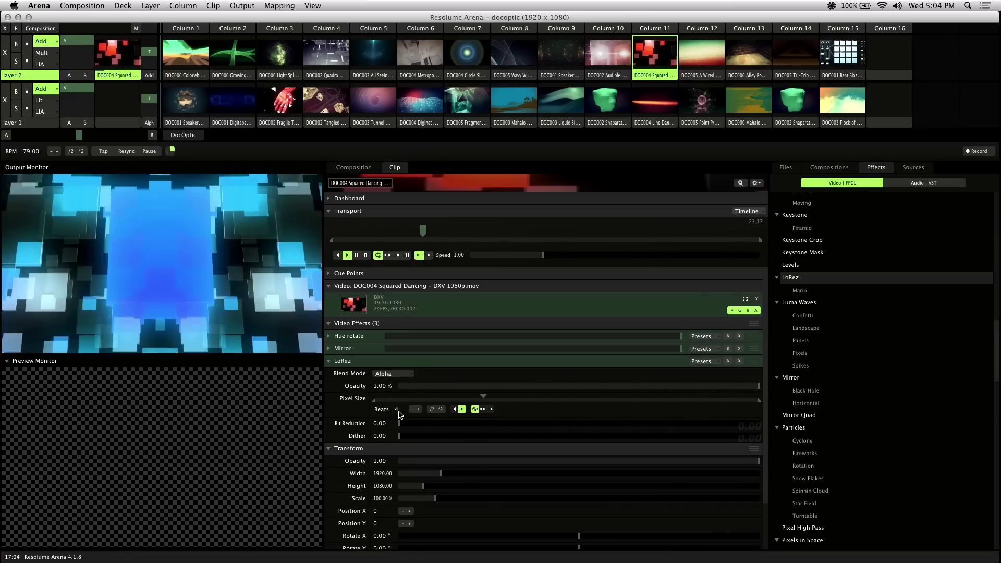
- Set the sync cycle to 1 beat and extend the pixel size range to about 0.84
{"action": "left_click", "coordinate": [397, 409]}
{"action": "type", "text": "1"}
{"action": "key", "text": "Return"}
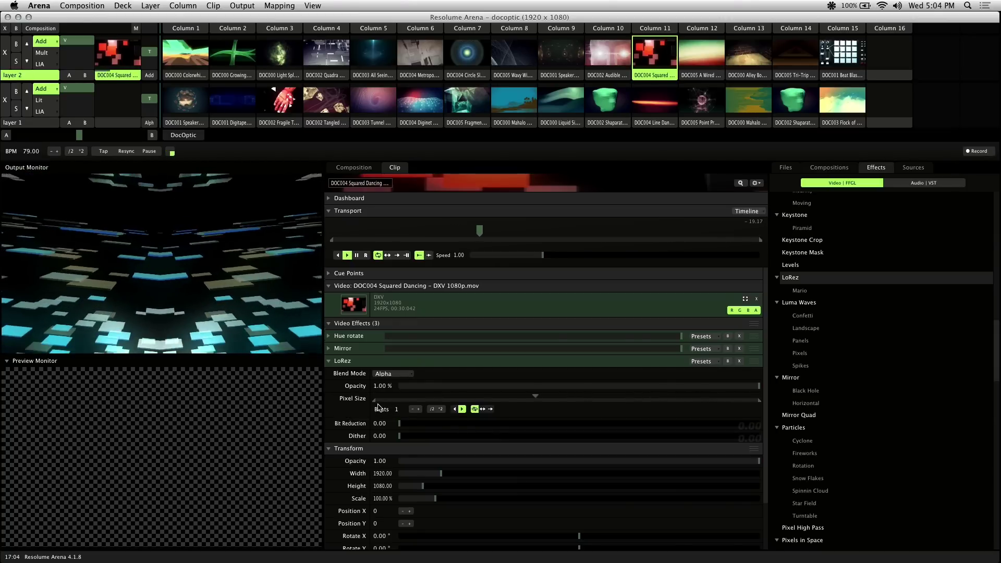
{"action": "mouse_move", "coordinate": [374, 401]}
{"action": "left_mouse_down"}
{"action": "mouse_move", "coordinate": [637, 403]}
{"action": "mouse_move", "coordinate": [703, 414]}
{"action": "left_mouse_up"}
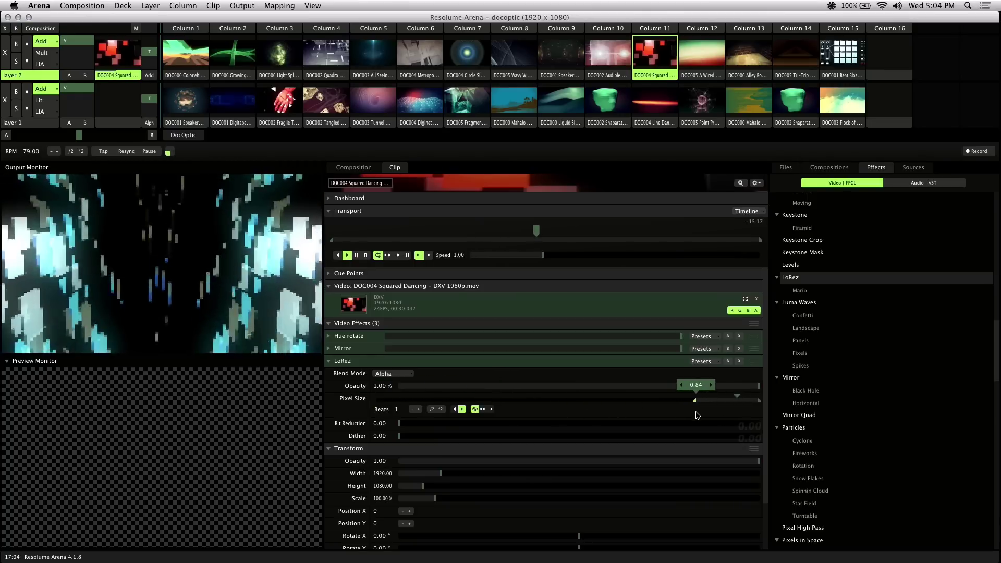